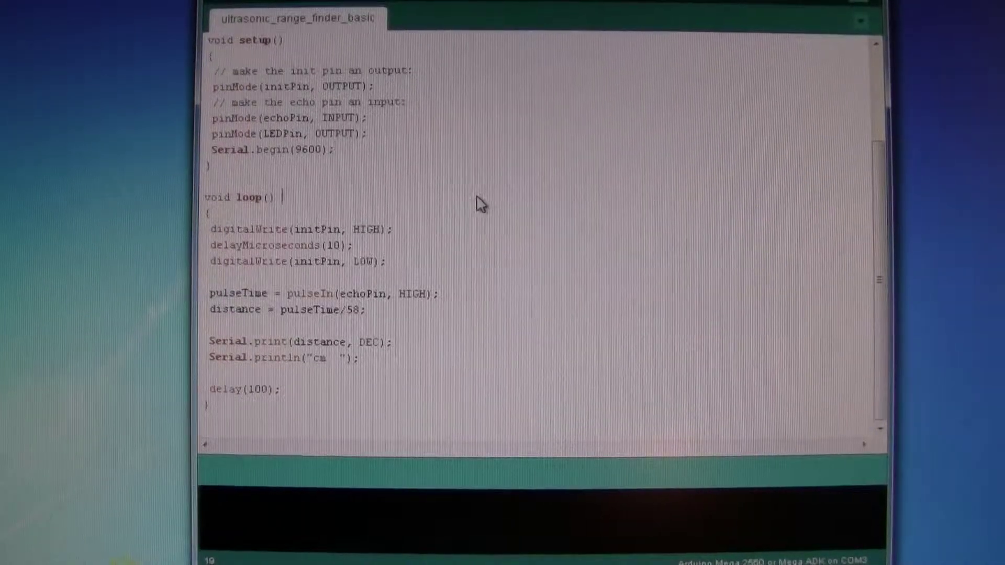
{"action": "scroll", "coordinate": [480, 203], "scroll_direction": "up", "scroll_amount": 3}
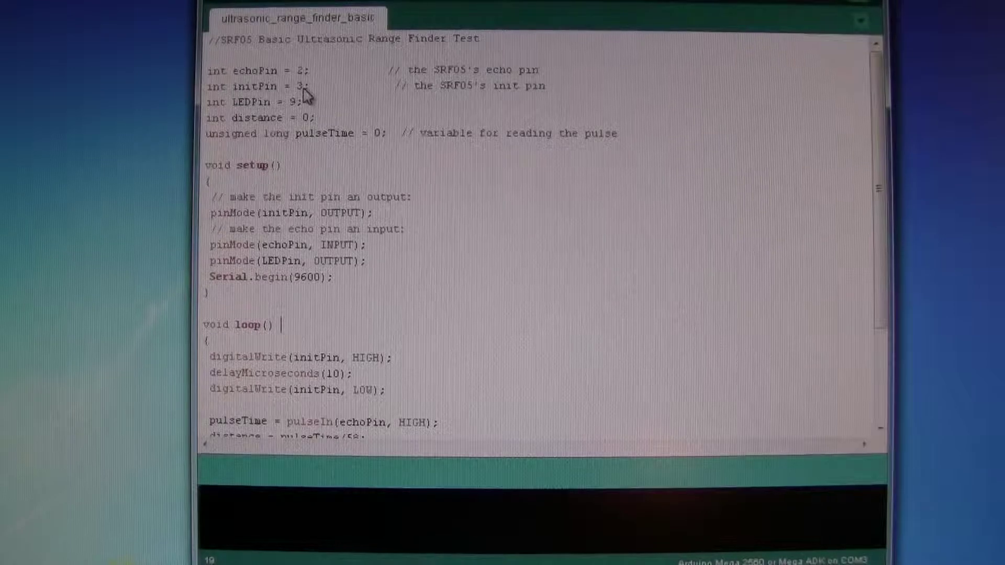
Briefly highlight the echoPin and initPin declarations, then upload the unchanged sketch to the Mega on COM3.
{"action": "left_click_drag", "start_coordinate": [223, 88], "coordinate": [206, 82]}
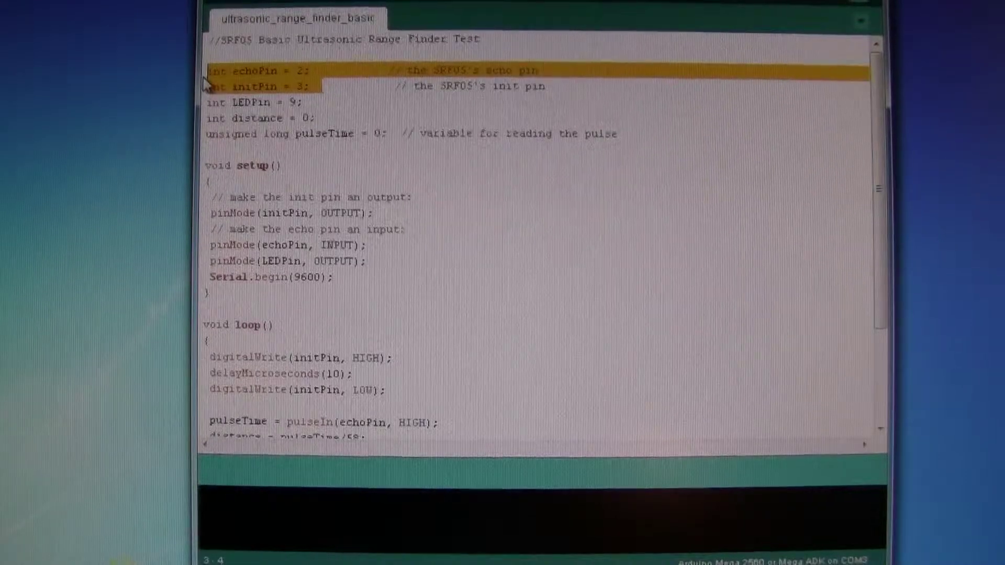
{"action": "left_click", "coordinate": [338, 105]}
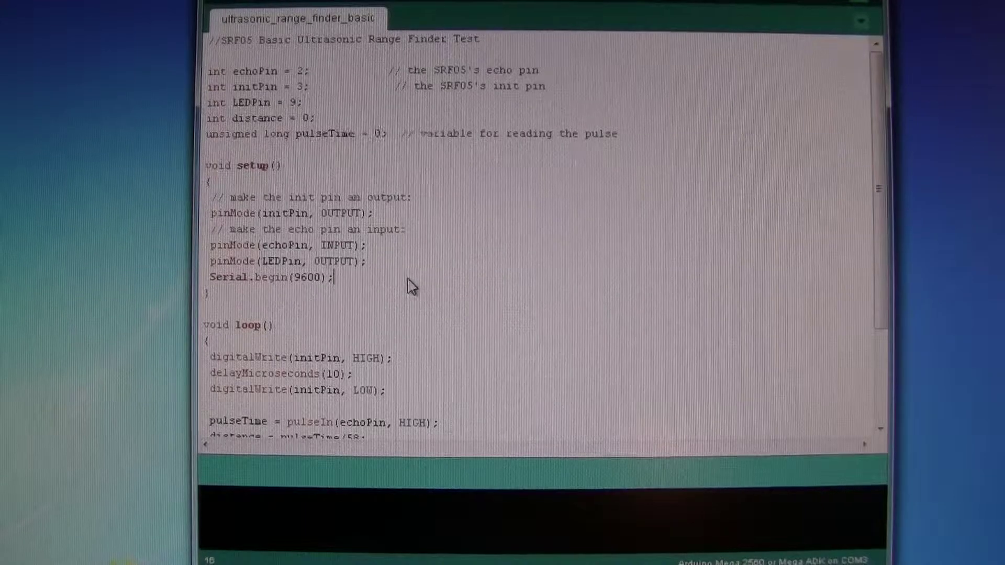
{"action": "scroll", "coordinate": [412, 287], "scroll_direction": "down", "scroll_amount": 1}
{"action": "scroll", "coordinate": [412, 281], "scroll_direction": "down", "scroll_amount": 2}
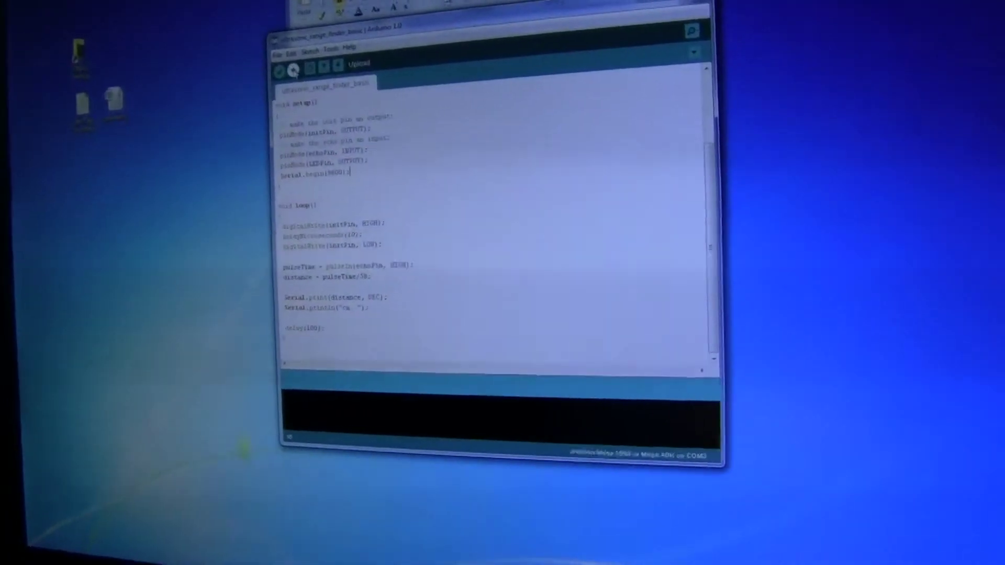
{"action": "left_click", "coordinate": [293, 70]}
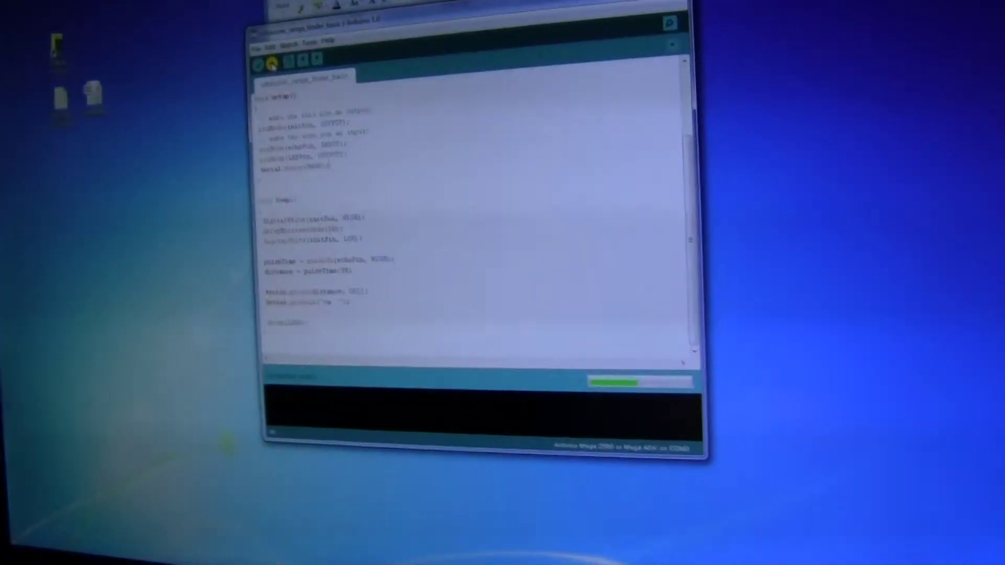